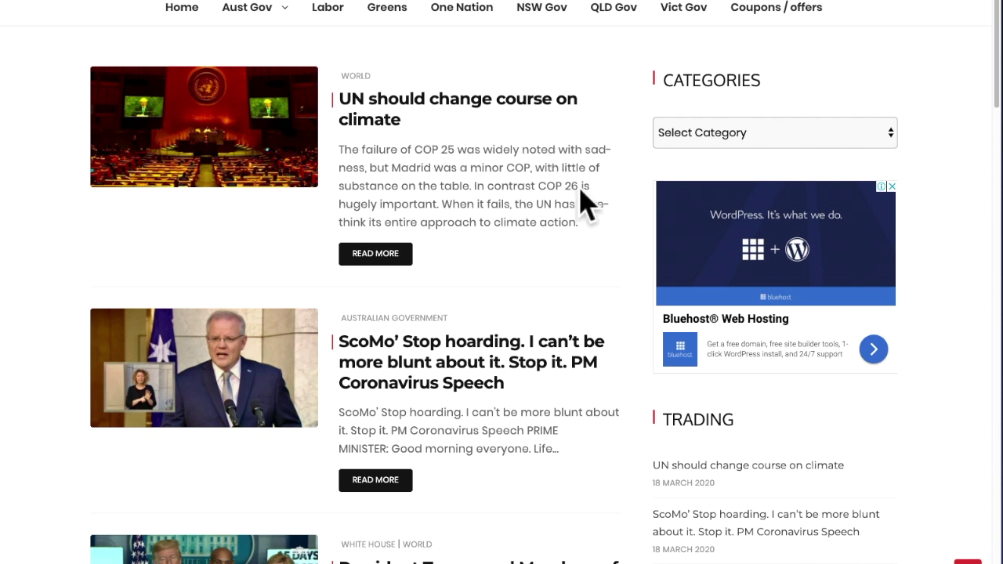
Scroll down through the latest articles on the dontbelieveeverything.com home page.
{"action": "scroll", "coordinate": [583, 202], "scroll_direction": "down", "scroll_amount": 1}
{"action": "scroll", "coordinate": [583, 202], "scroll_direction": "down", "scroll_amount": 2}
{"action": "scroll", "coordinate": [584, 202], "scroll_direction": "down", "scroll_amount": 2}
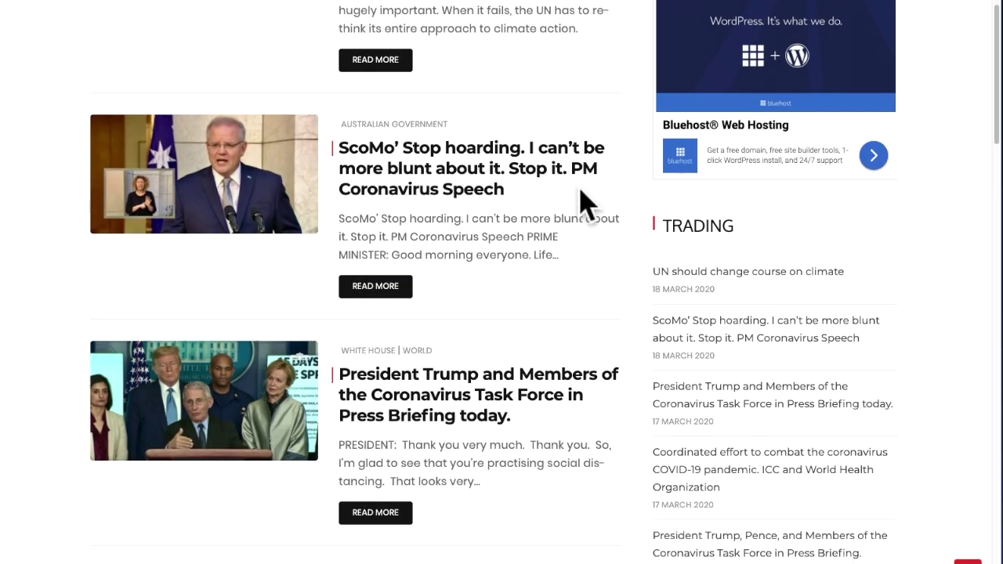
{"action": "scroll", "coordinate": [584, 202], "scroll_direction": "down", "scroll_amount": 2}
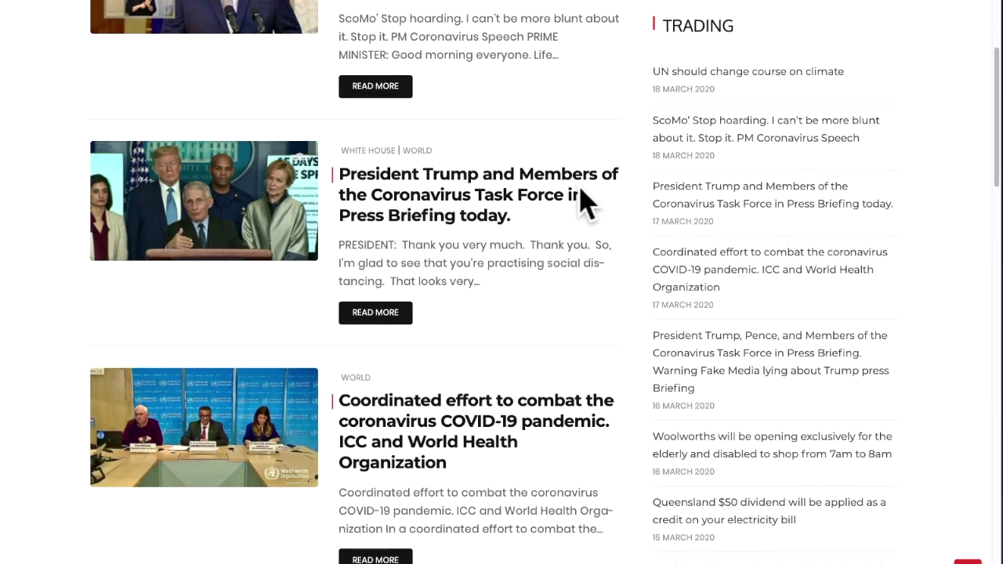
{"action": "scroll", "coordinate": [583, 202], "scroll_direction": "down", "scroll_amount": 1}
{"action": "scroll", "coordinate": [584, 202], "scroll_direction": "down", "scroll_amount": 2}
{"action": "scroll", "coordinate": [584, 203], "scroll_direction": "down", "scroll_amount": 1}
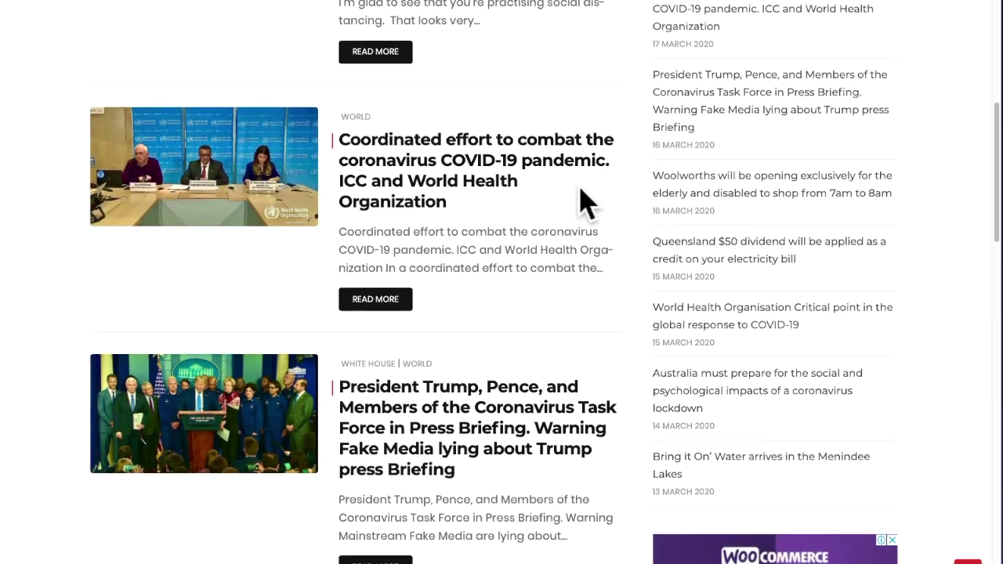
{"action": "scroll", "coordinate": [584, 202], "scroll_direction": "down", "scroll_amount": 3}
{"action": "scroll", "coordinate": [584, 202], "scroll_direction": "down", "scroll_amount": 1}
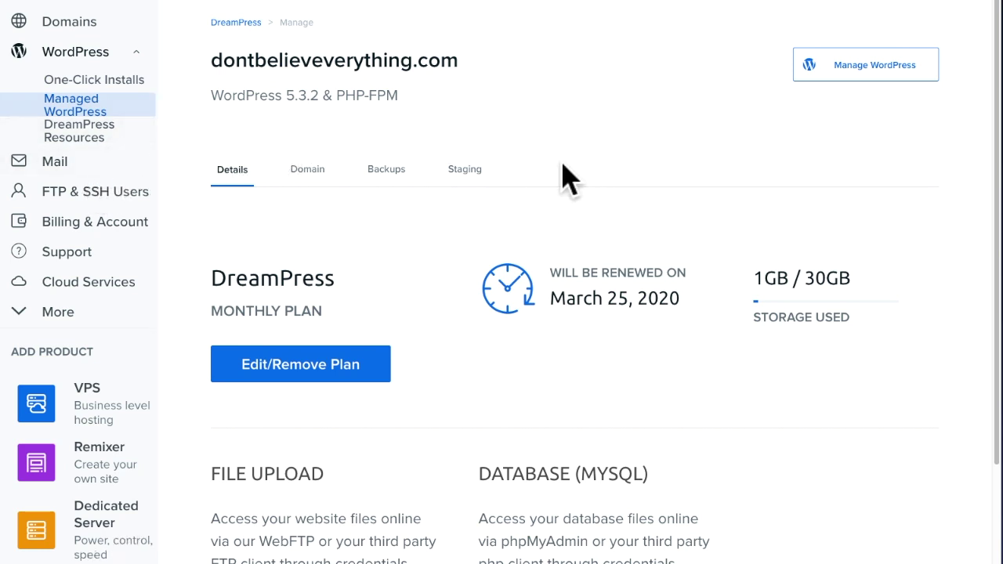
Open the DreamPress Manage page for dontbelieveeverything.com and scroll to the FILE UPLOAD section.
{"action": "scroll", "coordinate": [488, 190], "scroll_direction": "down", "scroll_amount": 2}
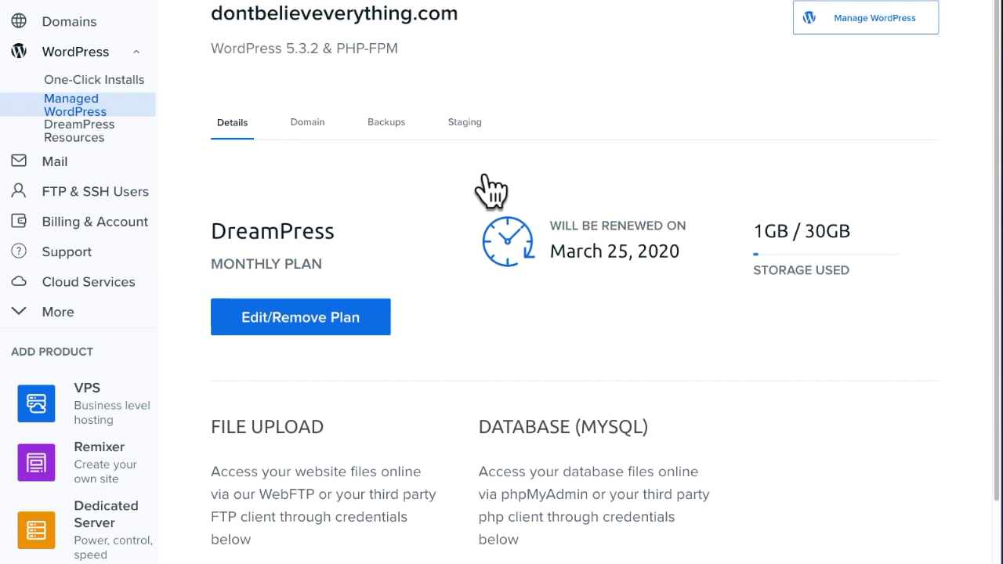
{"action": "scroll", "coordinate": [384, 186], "scroll_direction": "down", "scroll_amount": 1}
{"action": "scroll", "coordinate": [384, 186], "scroll_direction": "down", "scroll_amount": 1}
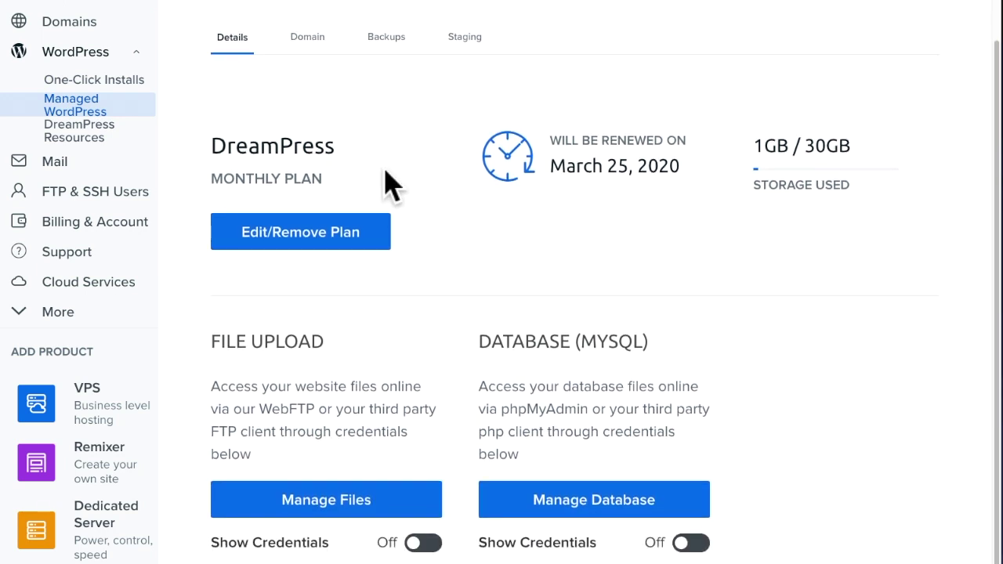
{"action": "scroll", "coordinate": [386, 185], "scroll_direction": "down", "scroll_amount": 1}
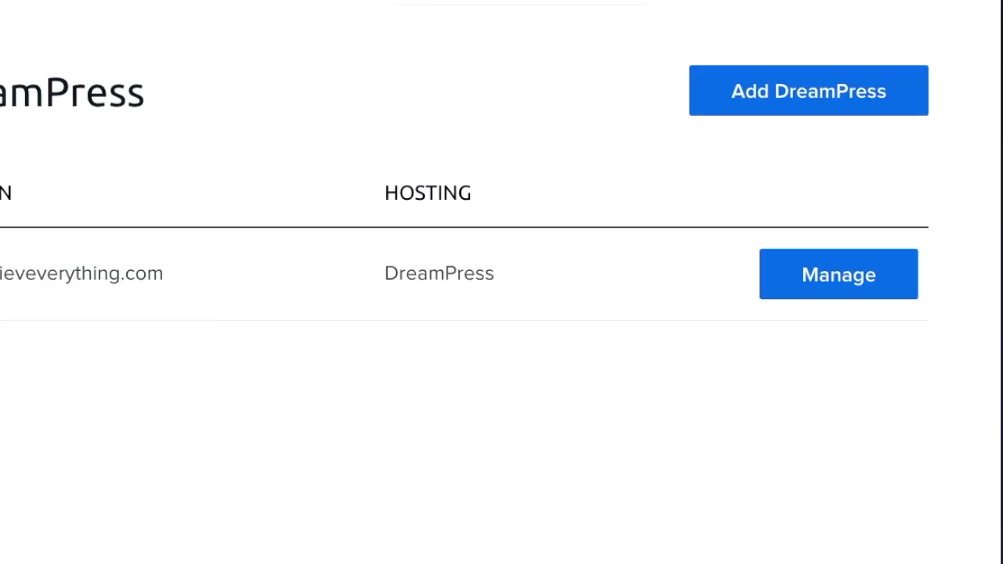
{"action": "left_click", "coordinate": [881, 299]}
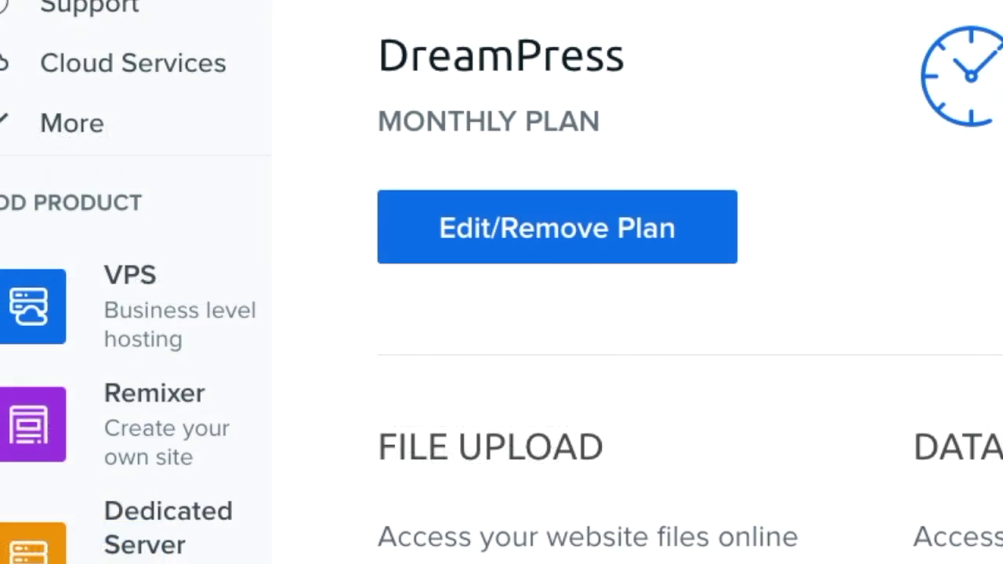
{"action": "scroll", "coordinate": [690, 313], "scroll_direction": "down", "scroll_amount": 2}
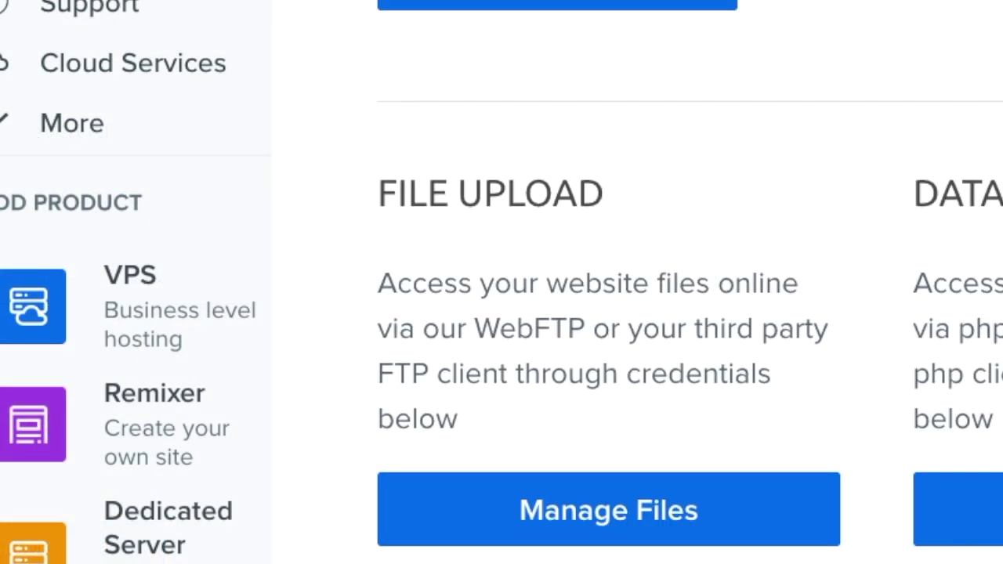
{"action": "scroll", "coordinate": [690, 314], "scroll_direction": "down", "scroll_amount": 1}
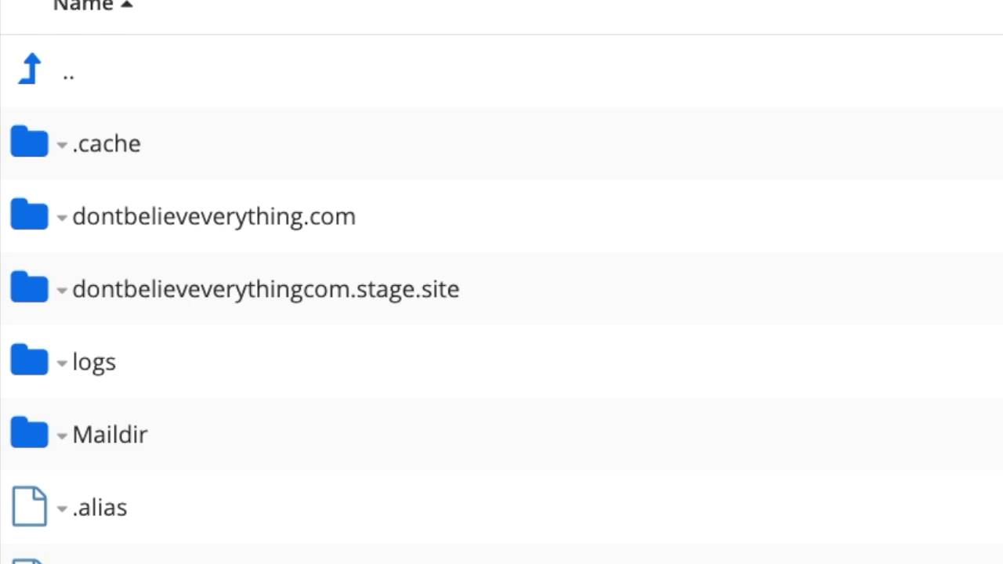
Navigate into dontbelieveeverything.com/wp-content/plugins to list the installed plugin folders.
{"action": "left_click", "coordinate": [239, 229]}
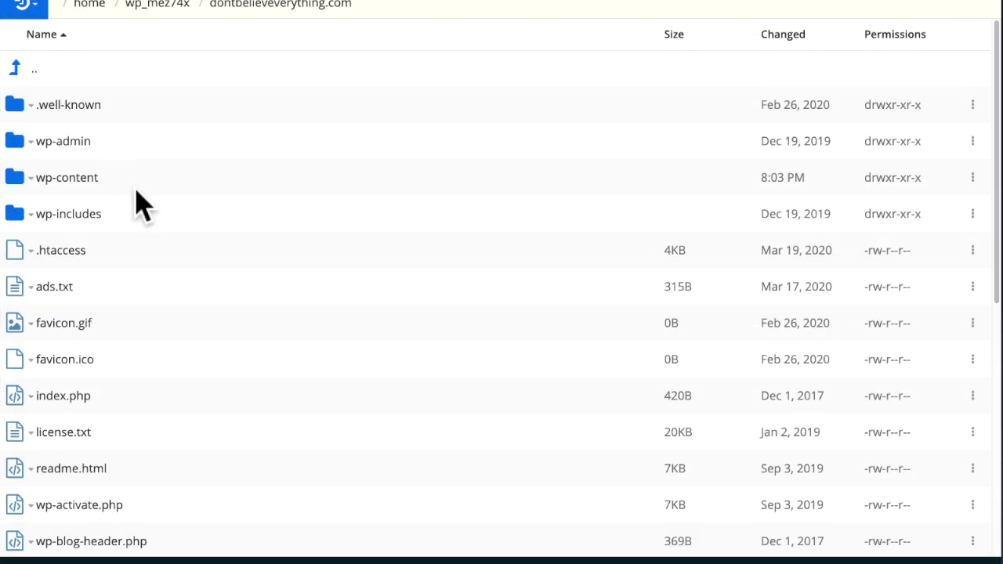
{"action": "scroll", "coordinate": [188, 336], "scroll_direction": "down", "scroll_amount": 1}
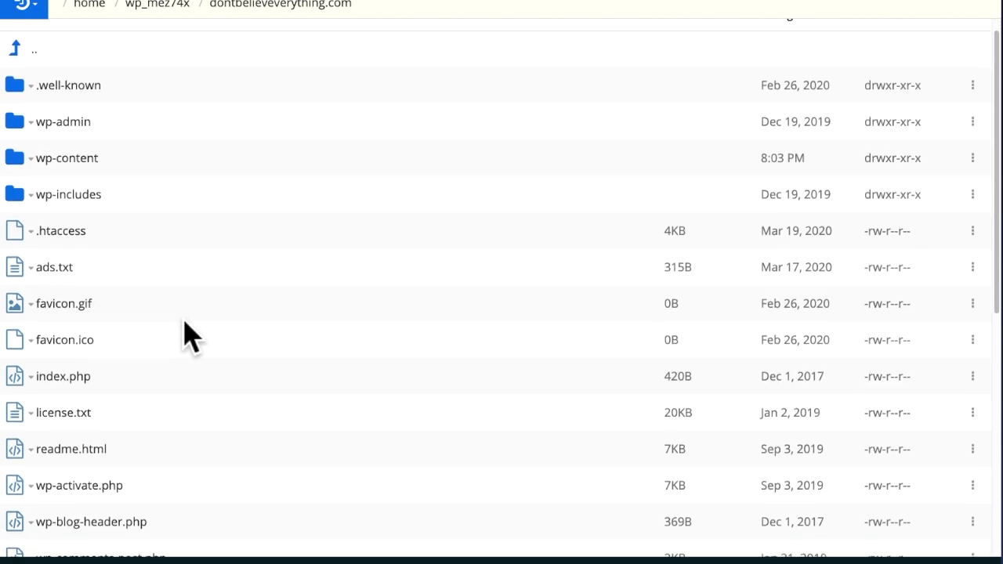
{"action": "scroll", "coordinate": [188, 335], "scroll_direction": "up", "scroll_amount": 1}
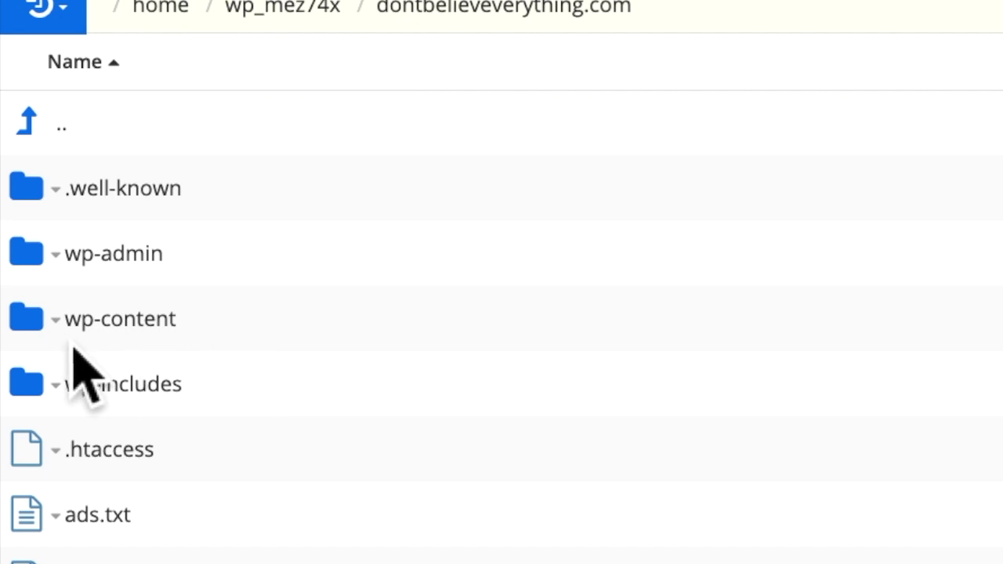
{"action": "double_click", "coordinate": [150, 345]}
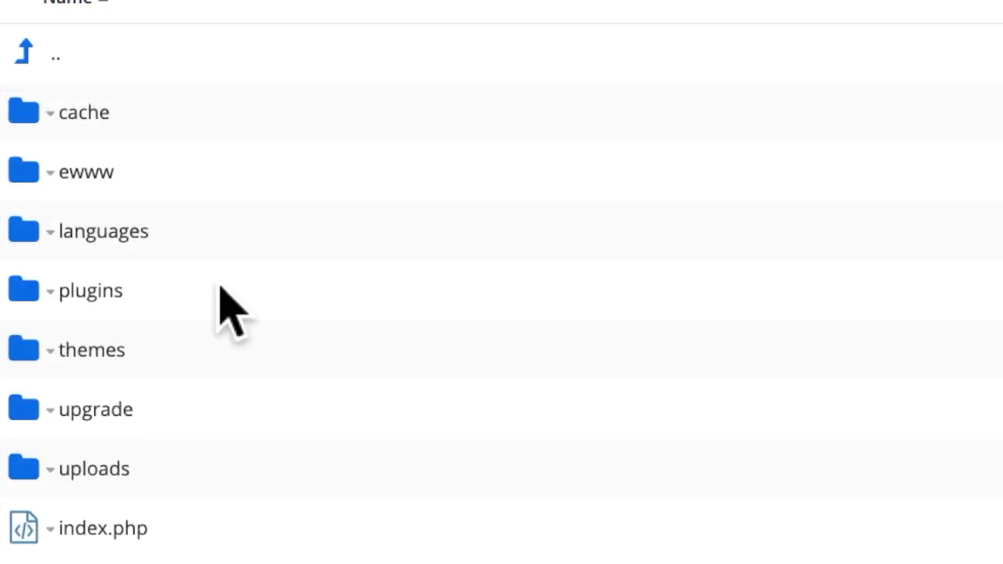
{"action": "double_click", "coordinate": [107, 317]}
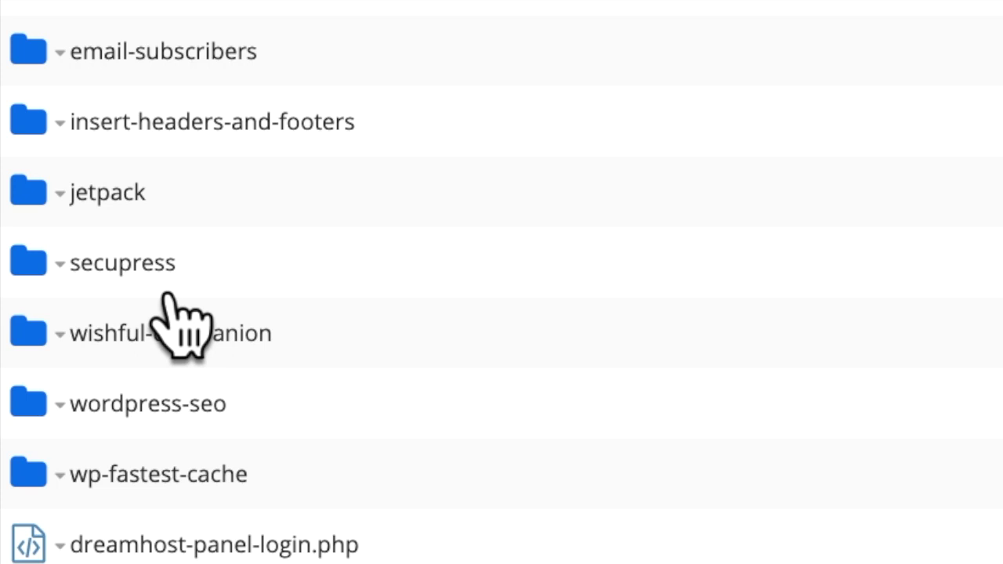
Rename the secupress folder in wp-content/plugins to secupress_bak and confirm.
{"action": "right_click", "coordinate": [181, 290]}
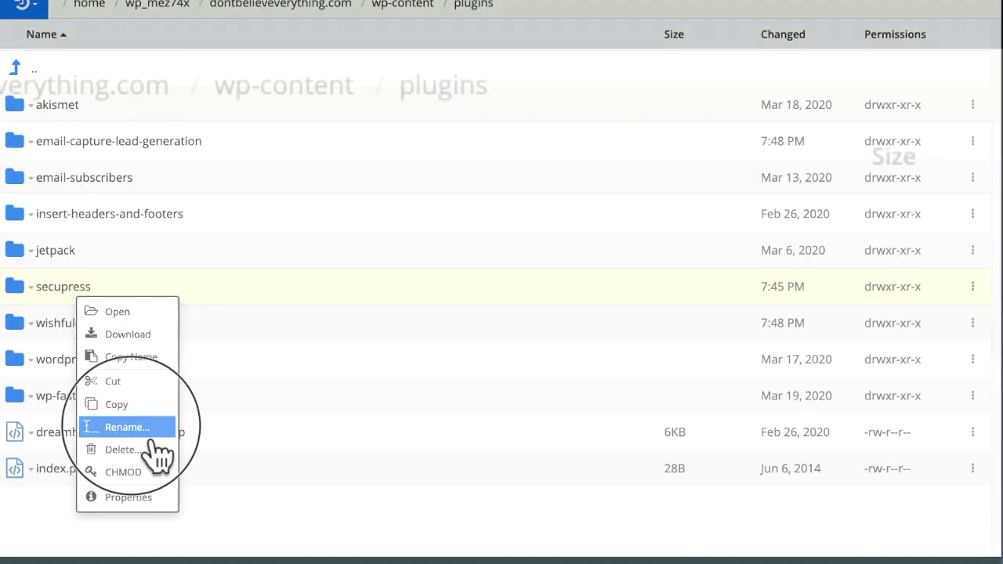
{"action": "left_click", "coordinate": [149, 429]}
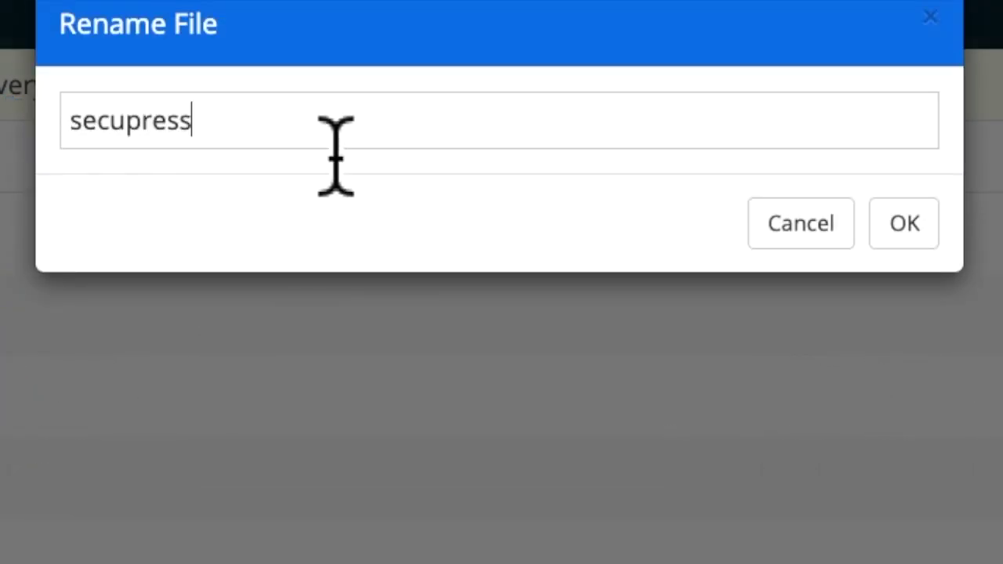
{"action": "type", "text": "-"}
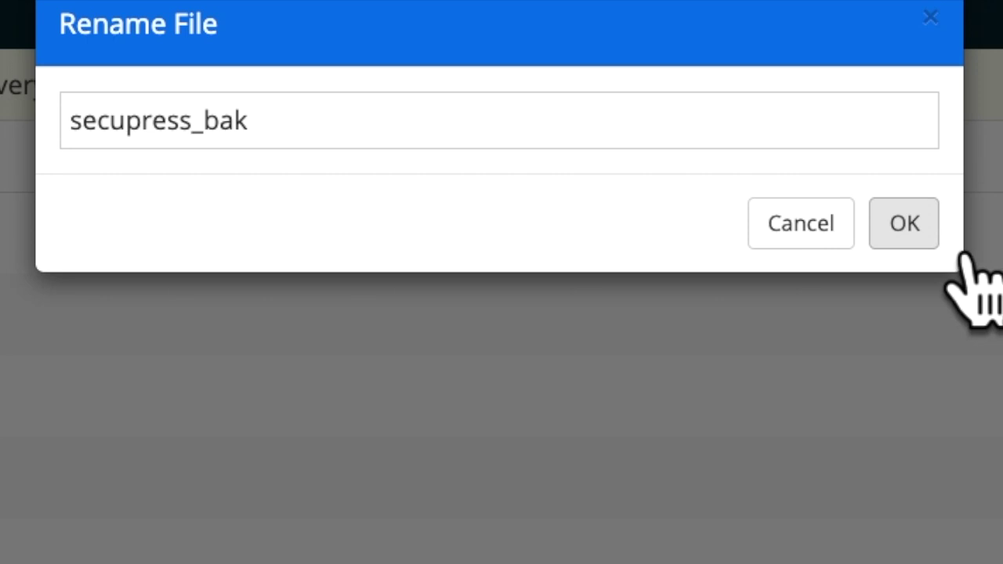
{"action": "left_click", "coordinate": [936, 235]}
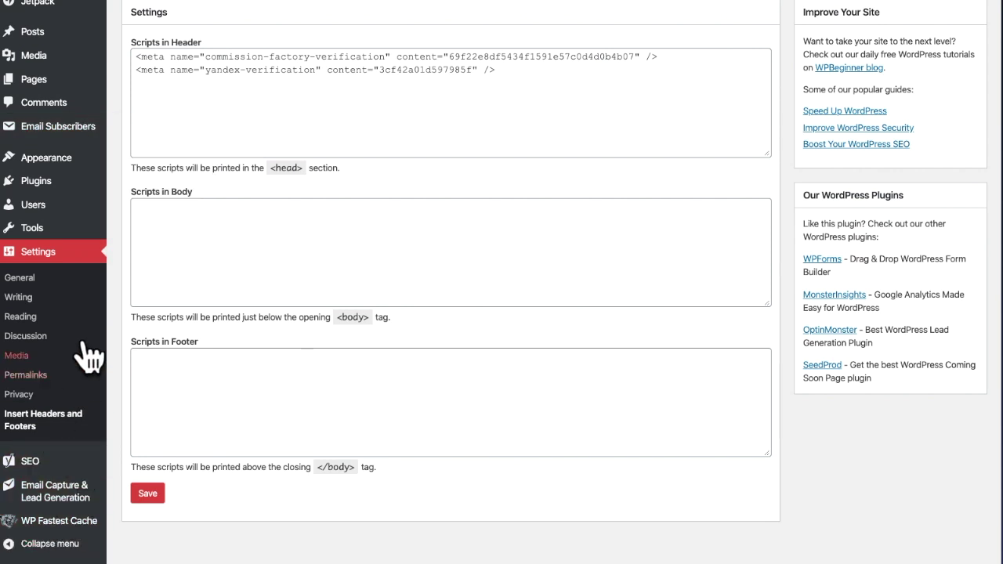
{"action": "mouse_move", "coordinate": [36, 182]}
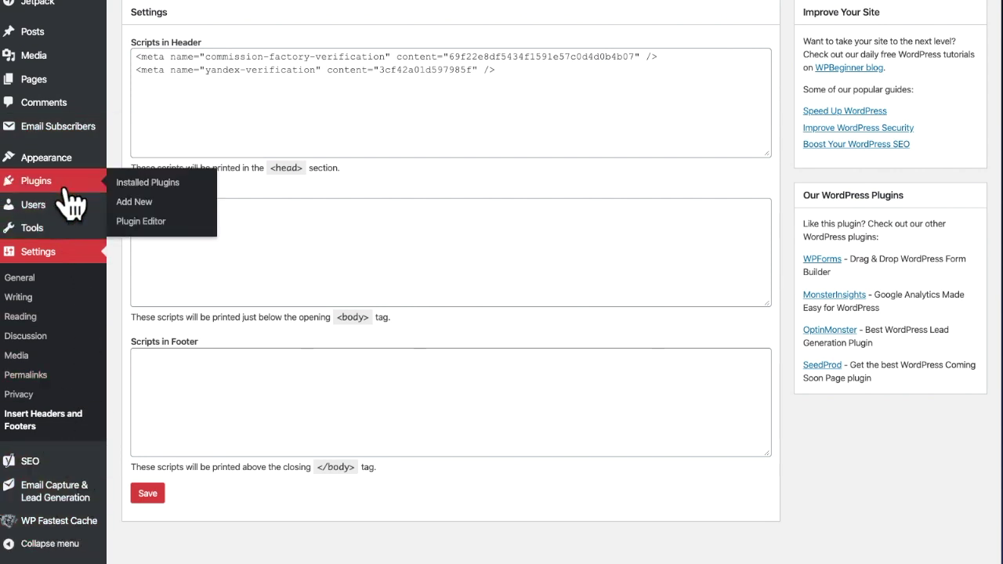
Open the Plugins section of the WordPress dashboard.
{"action": "left_click", "coordinate": [66, 188]}
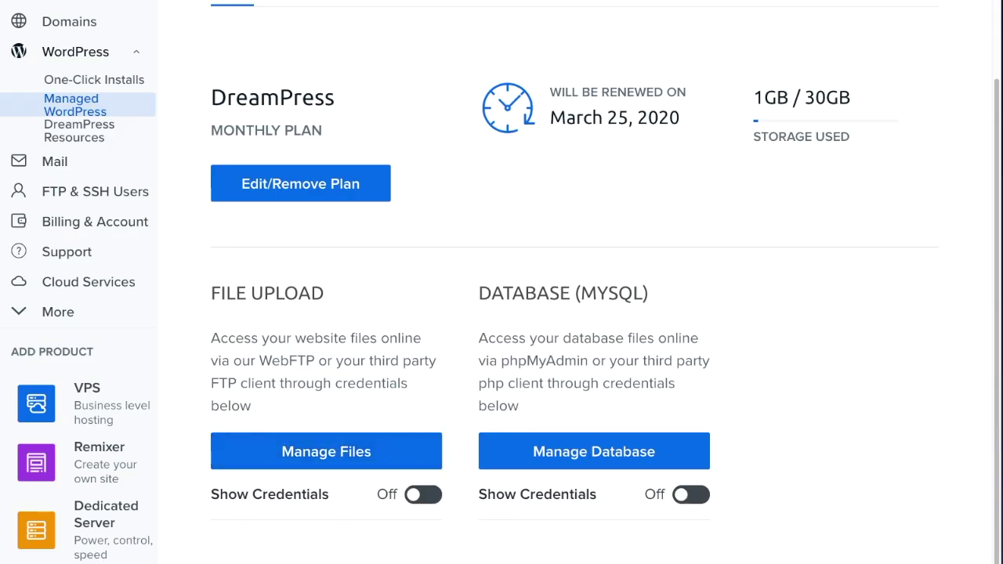
Open the site's files with Manage Files in the FILE UPLOAD section.
{"action": "left_click", "coordinate": [369, 462]}
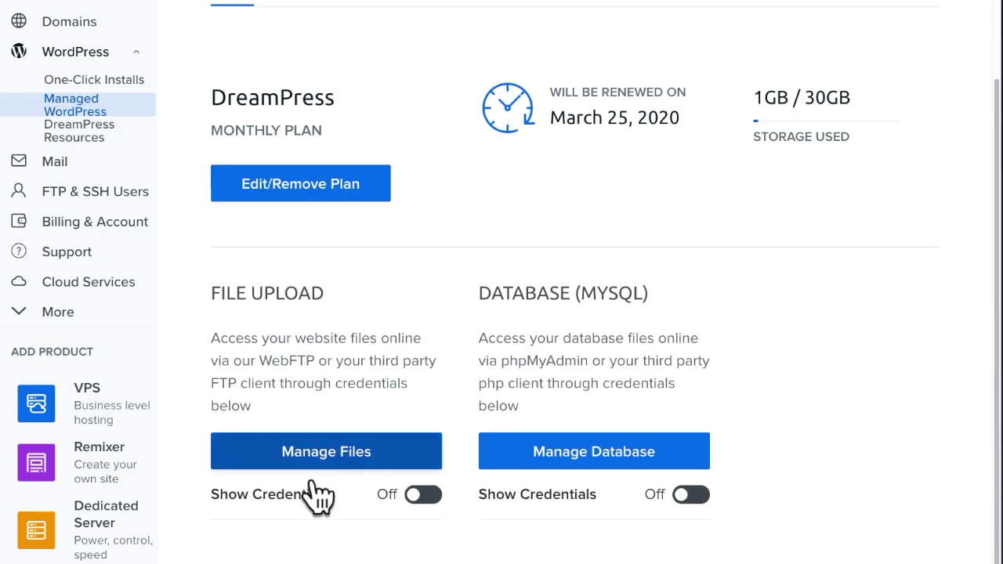